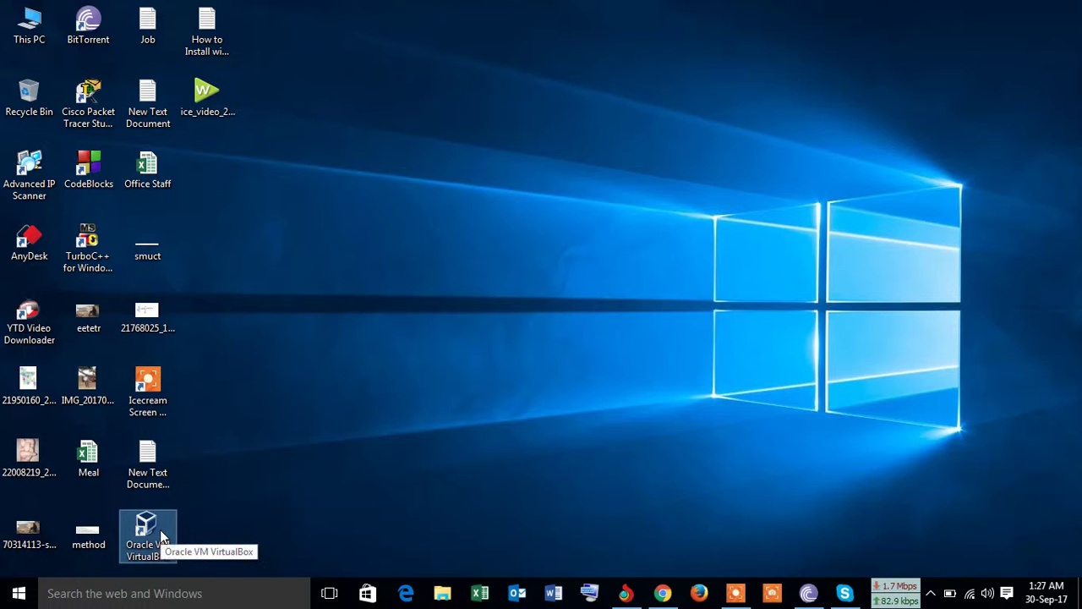
Step: Open Oracle VM VirtualBox from its desktop shortcut
double_click(153, 531)
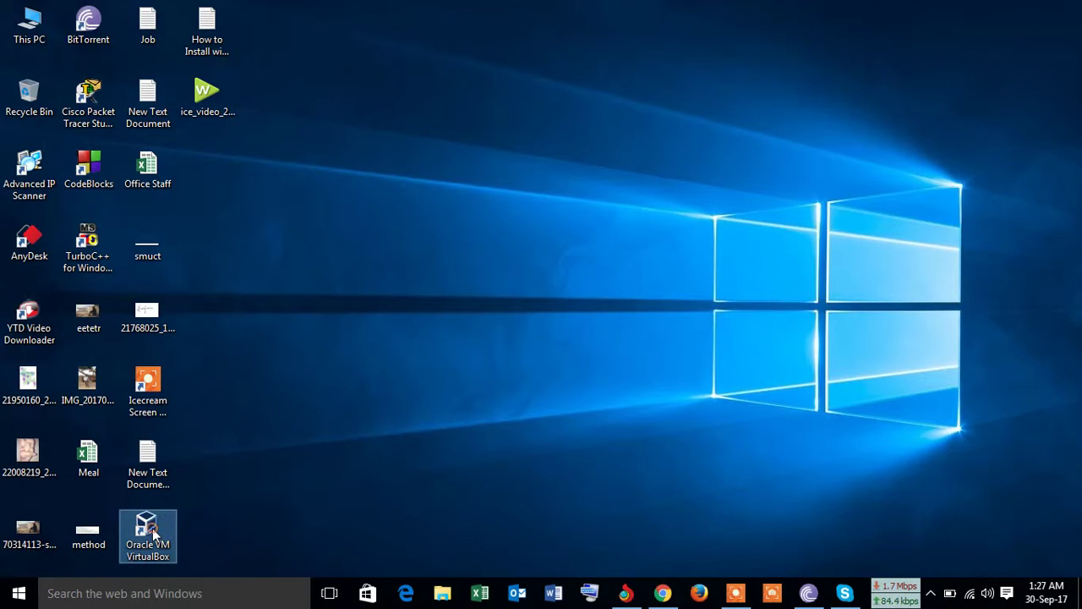
right_click(153, 531)
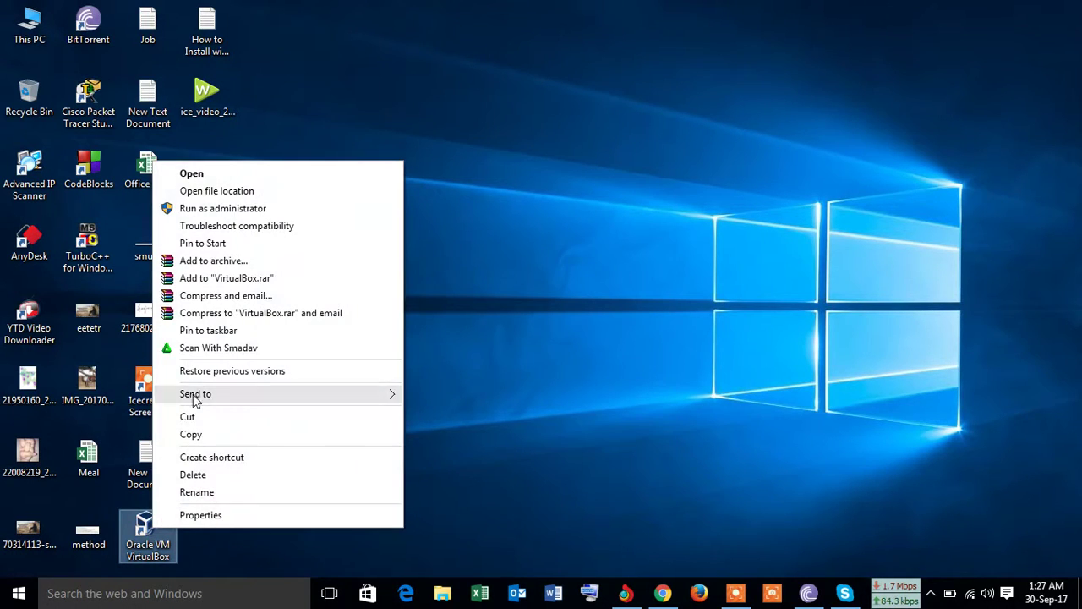
click(201, 175)
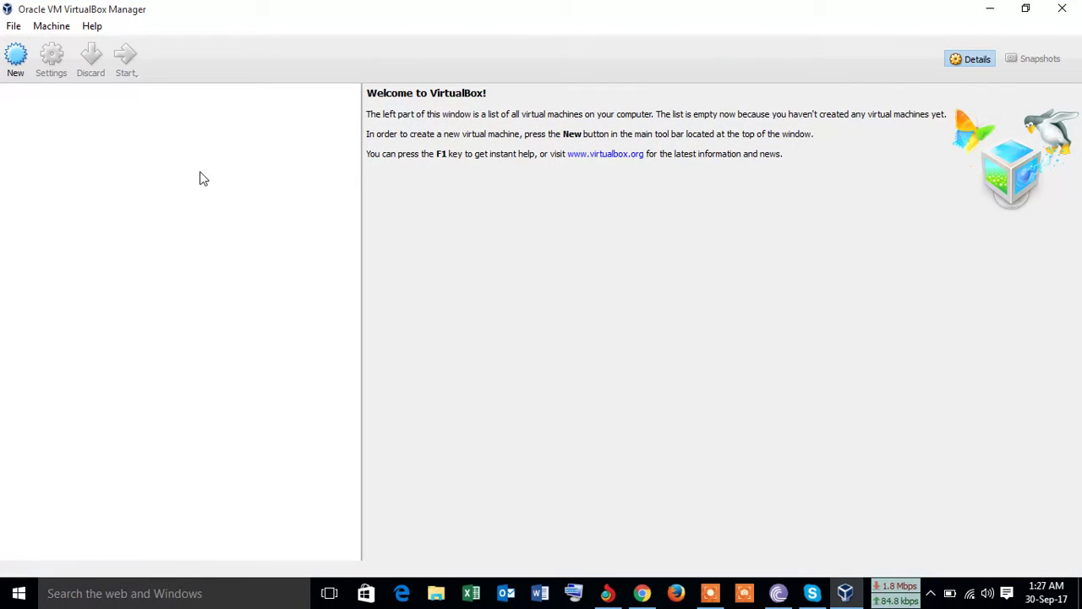
Step: Begin a new virtual machine named "Windows 7", keeping Microsoft Windows as type and Windows 7 (64-bit) as version
click(17, 59)
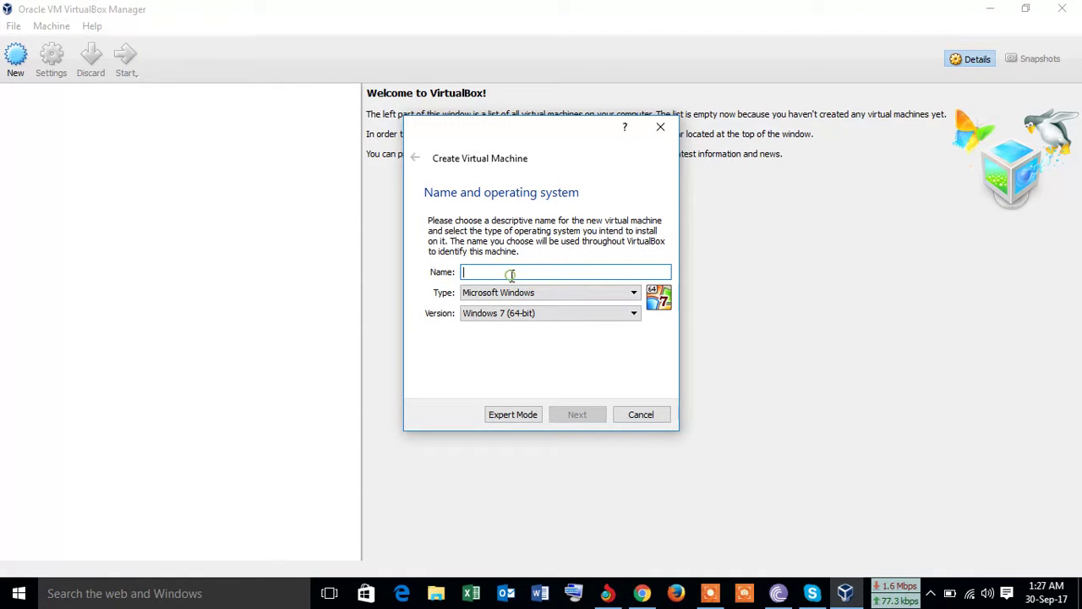
text(Windows 7)
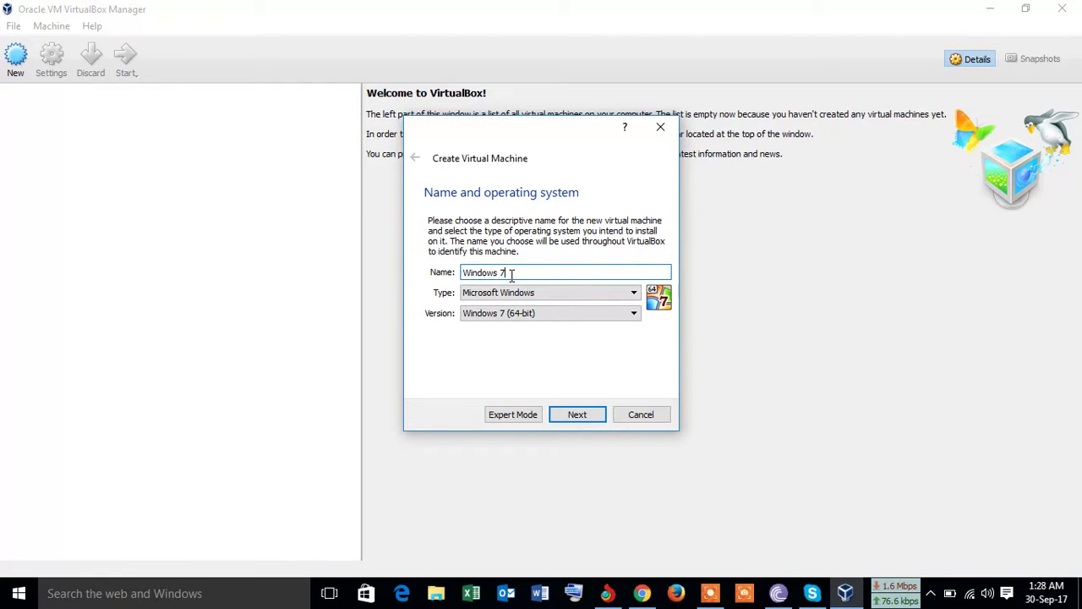
click(577, 416)
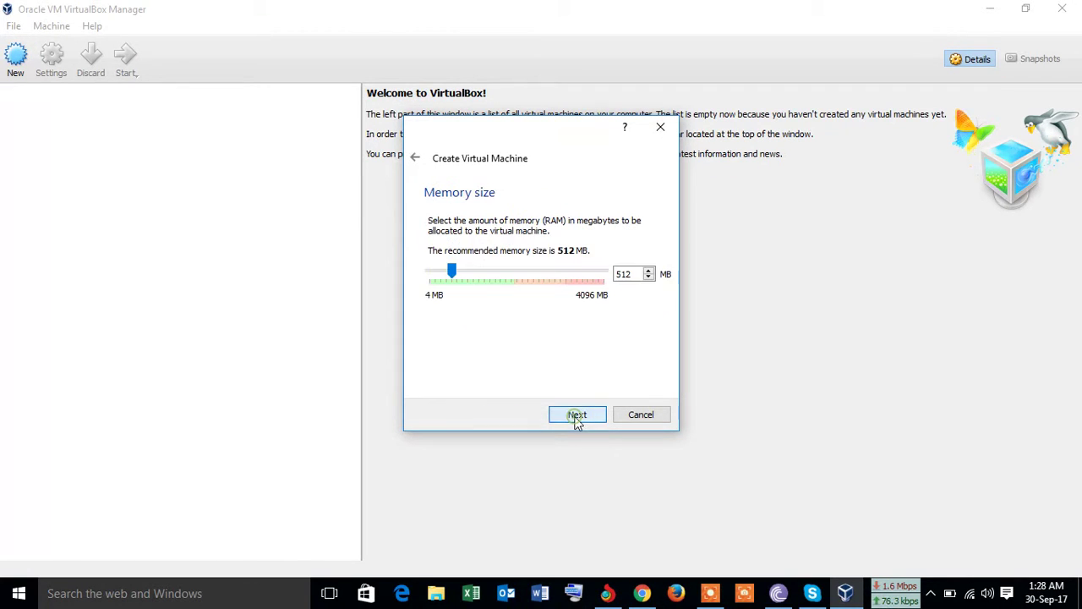
Step: Set the virtual machine's memory size to 1024 MB and proceed to the hard disk choice
click(474, 278)
click(475, 277)
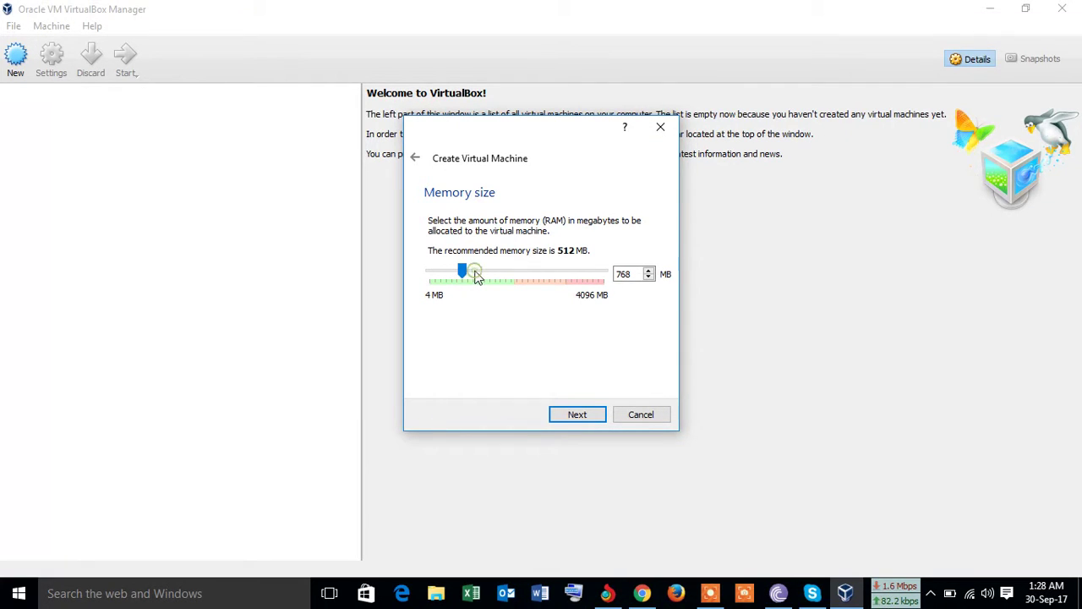
click(484, 279)
click(485, 279)
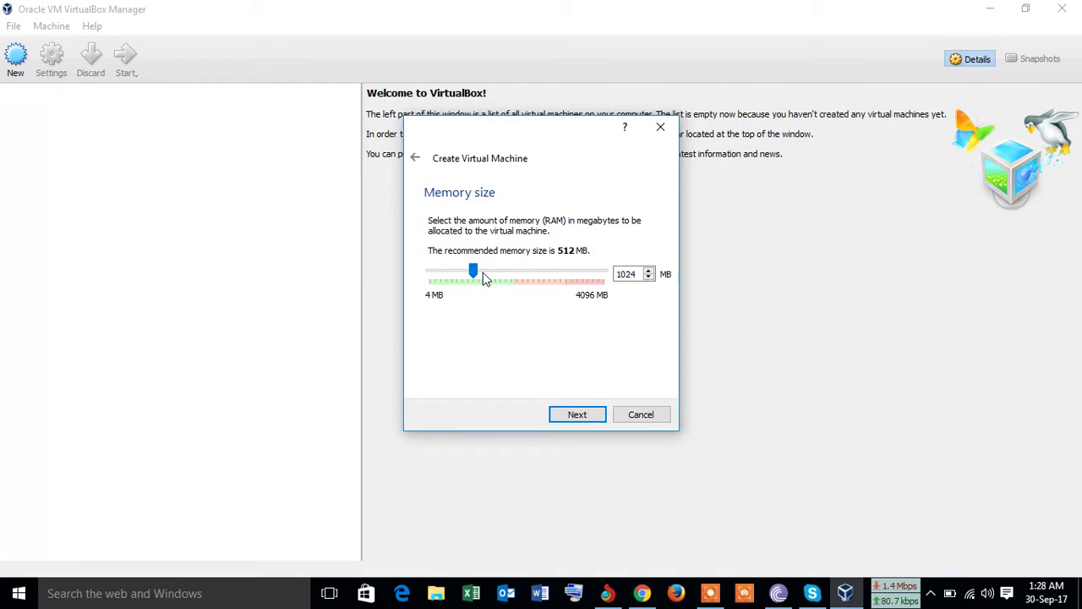
click(577, 416)
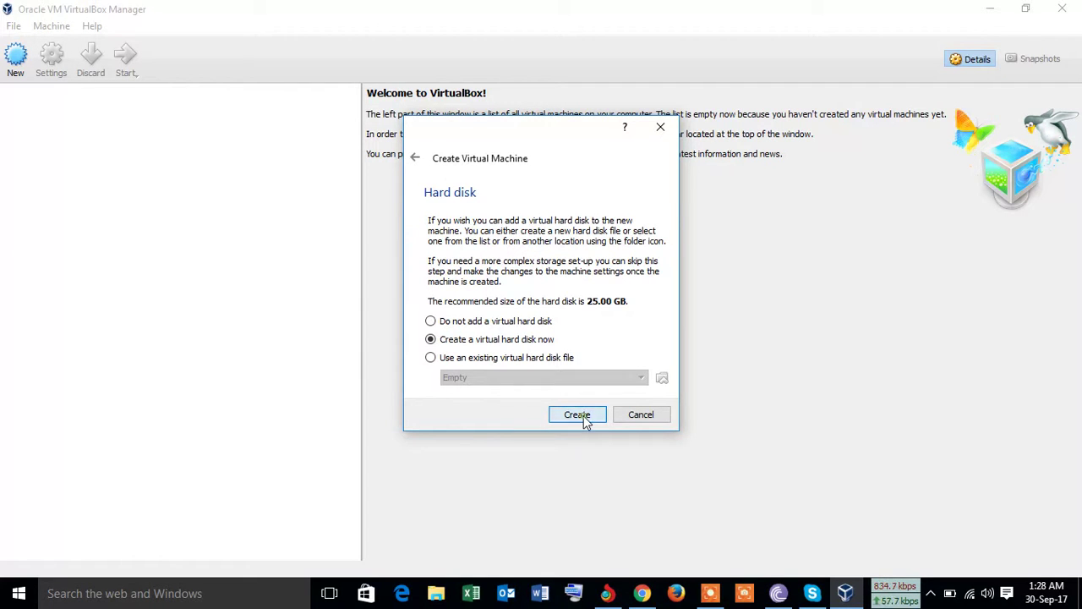
Step: Create a new dynamically allocated 50 GB VDI hard disk for the virtual machine, using expert mode
click(578, 415)
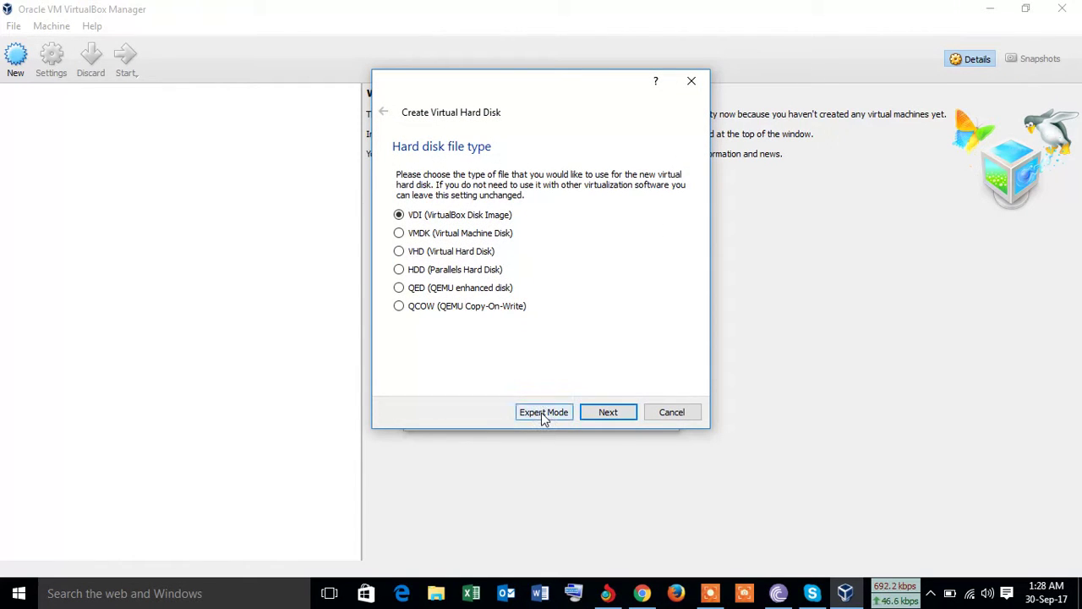
click(544, 413)
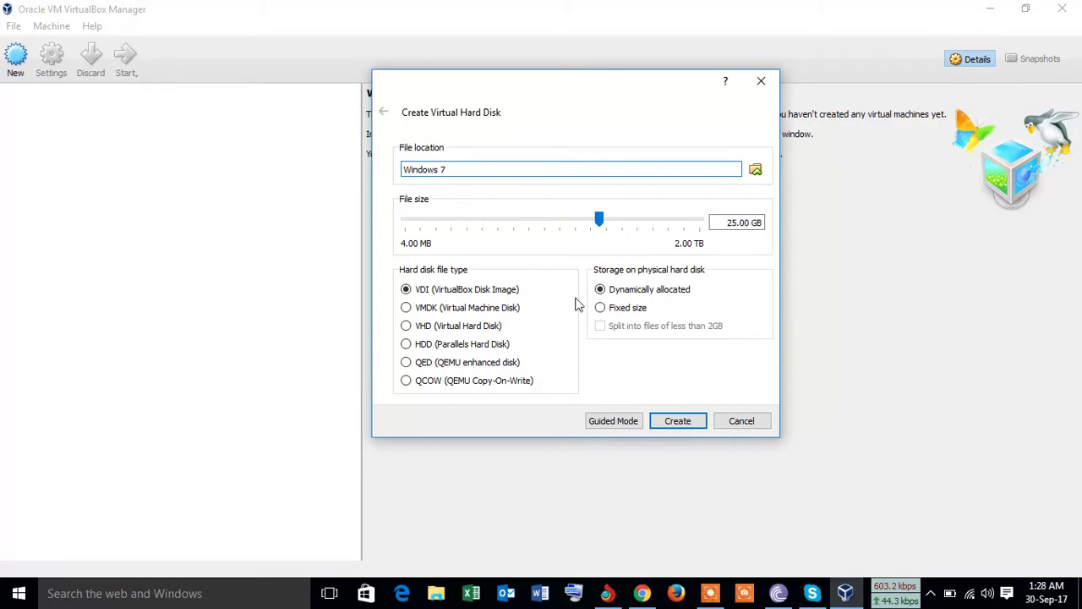
click(625, 222)
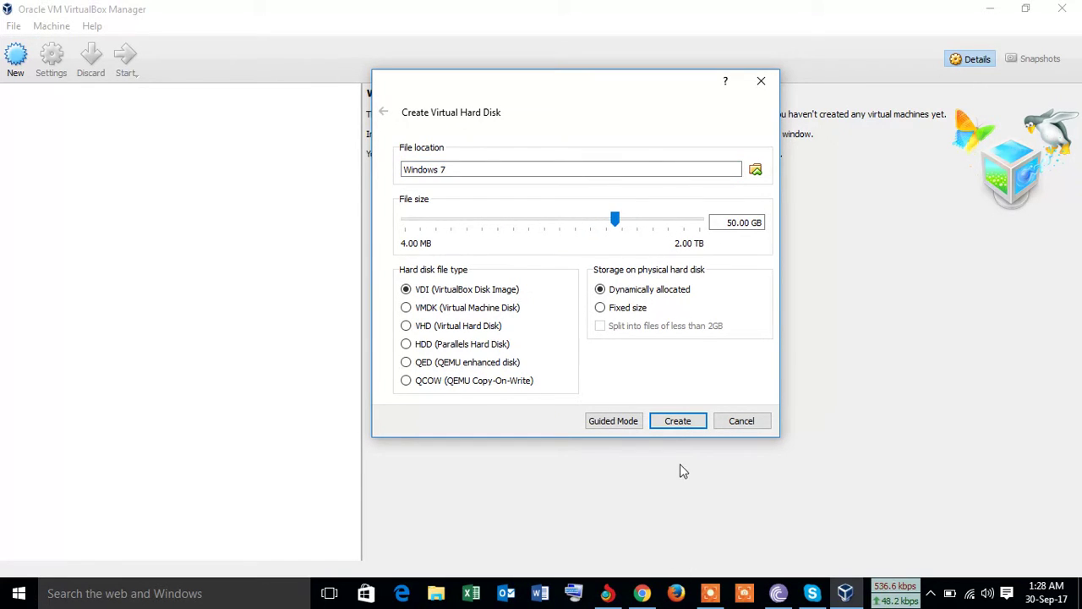
click(677, 421)
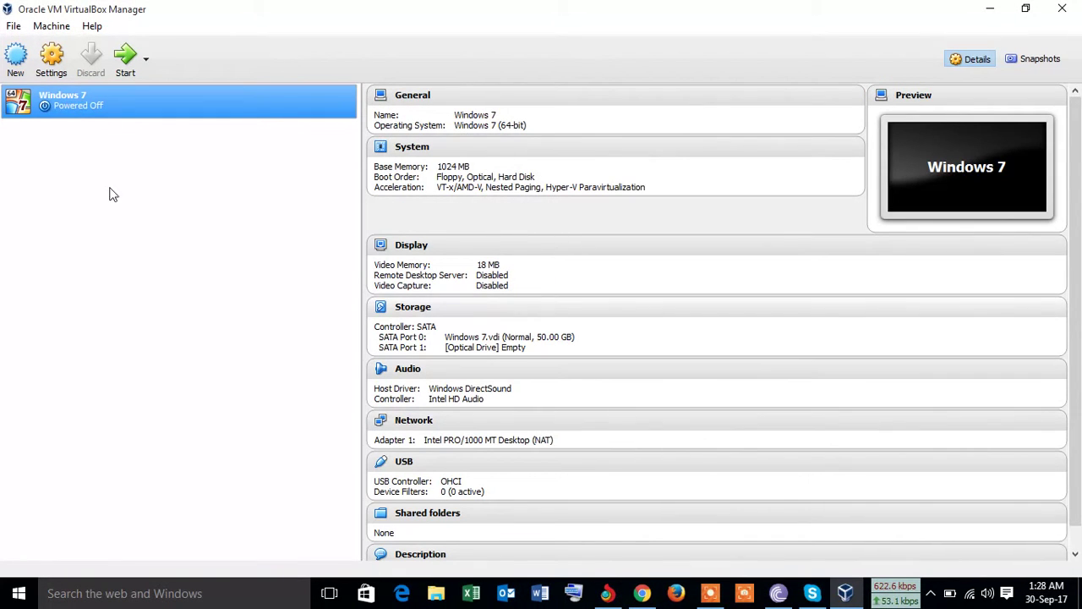
Step: Start the Windows 7 virtual machine from the Windows 7 All-In-One Edition ISO and maximize its window
click(125, 59)
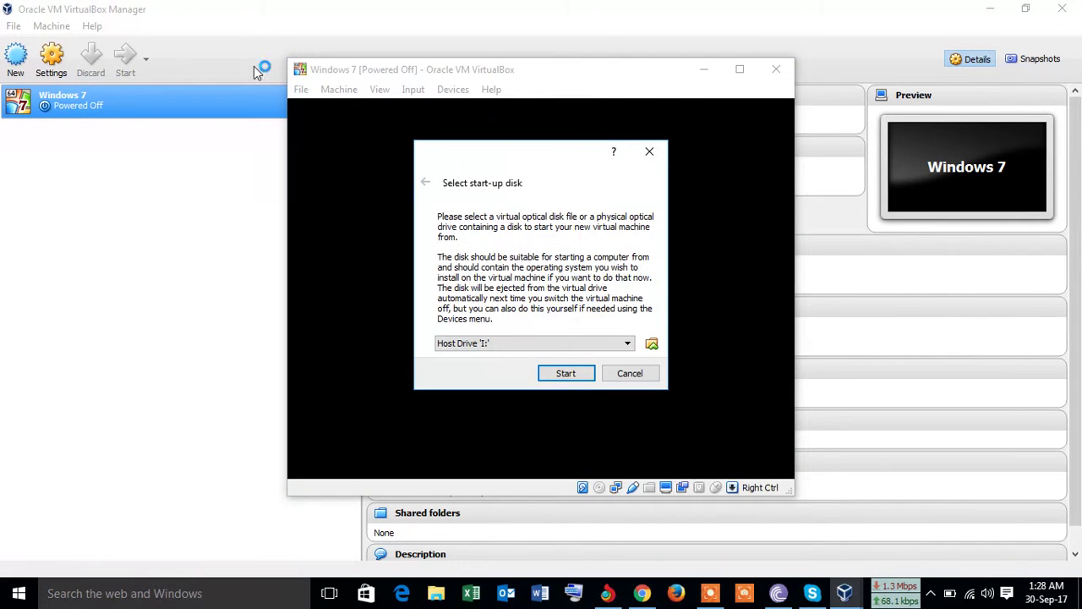
click(651, 344)
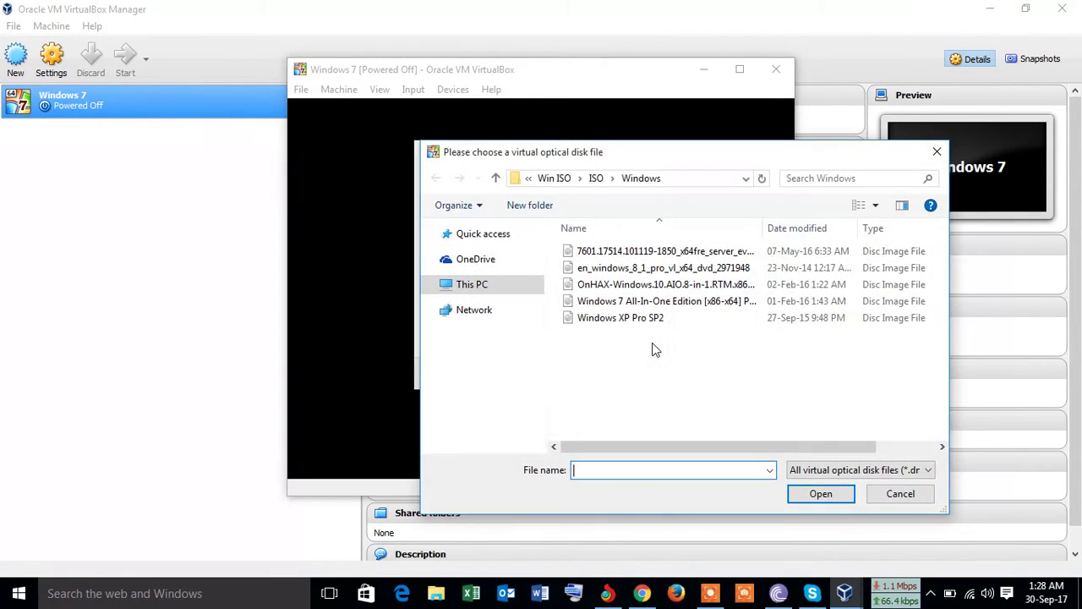
click(627, 304)
click(820, 494)
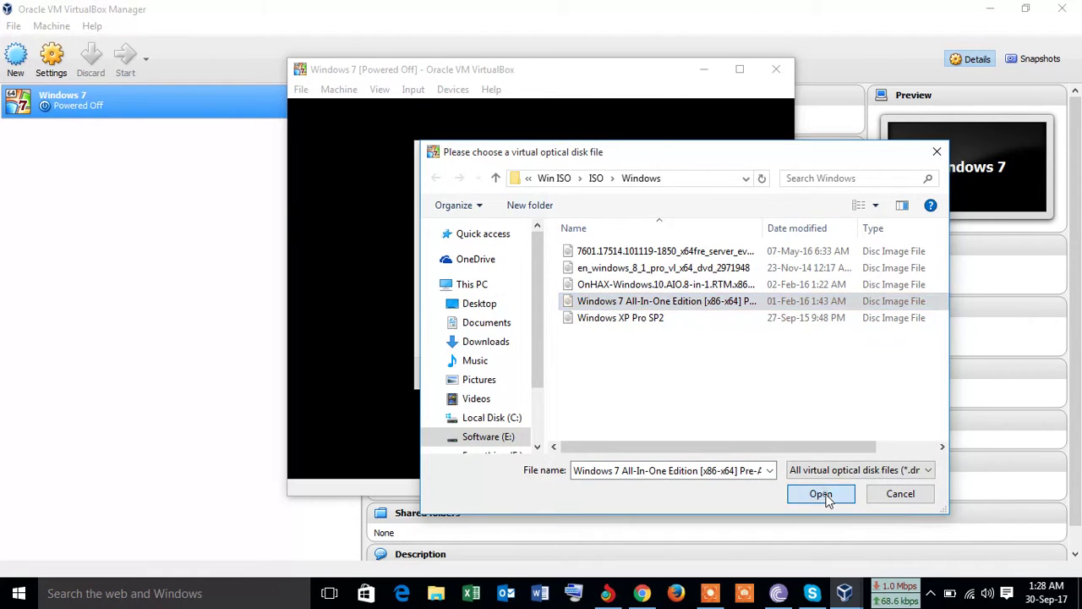
click(565, 375)
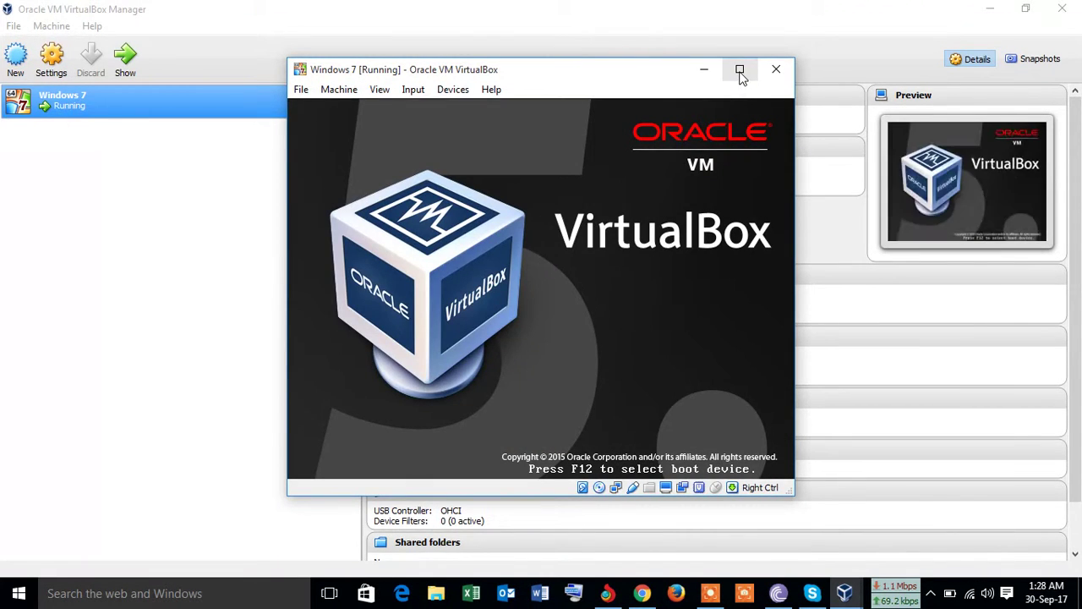
click(739, 70)
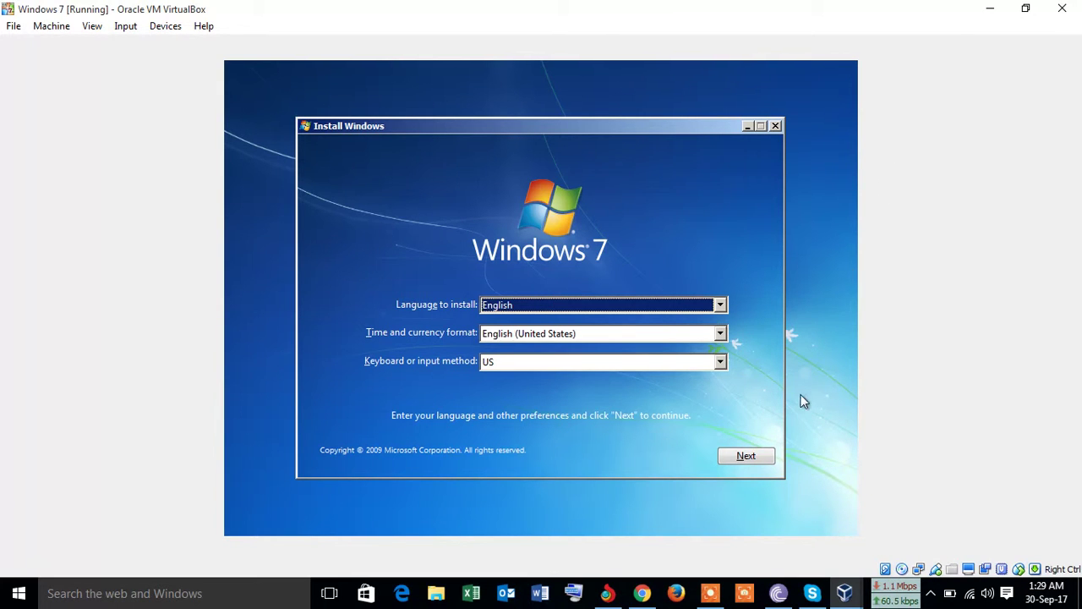
Step: Begin Windows setup with English and US keyboard settings, and choose the x64 Windows 7 Professional Activated edition
click(745, 457)
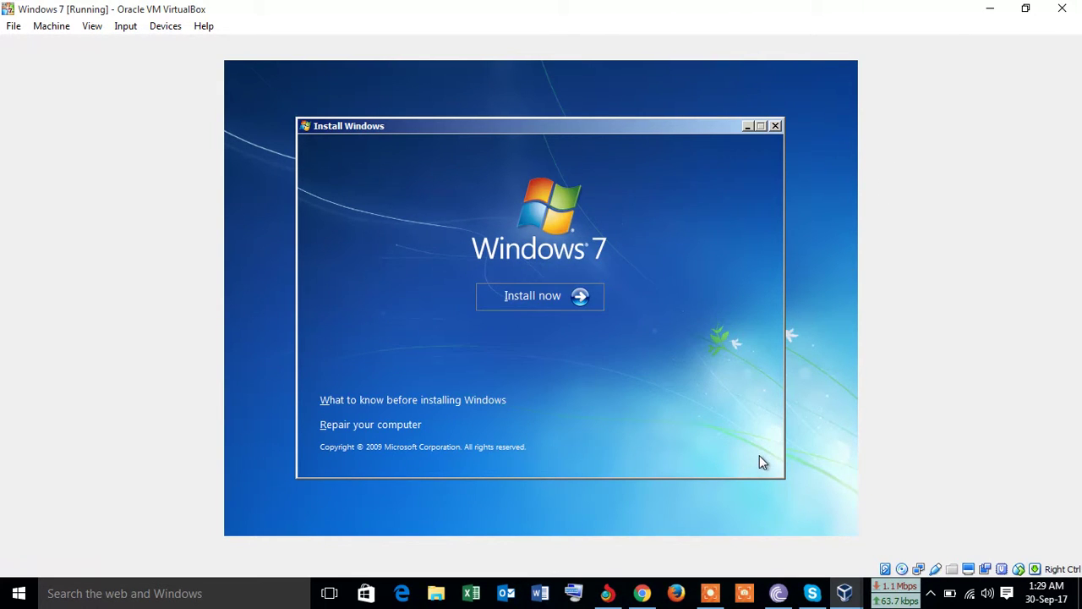
click(540, 297)
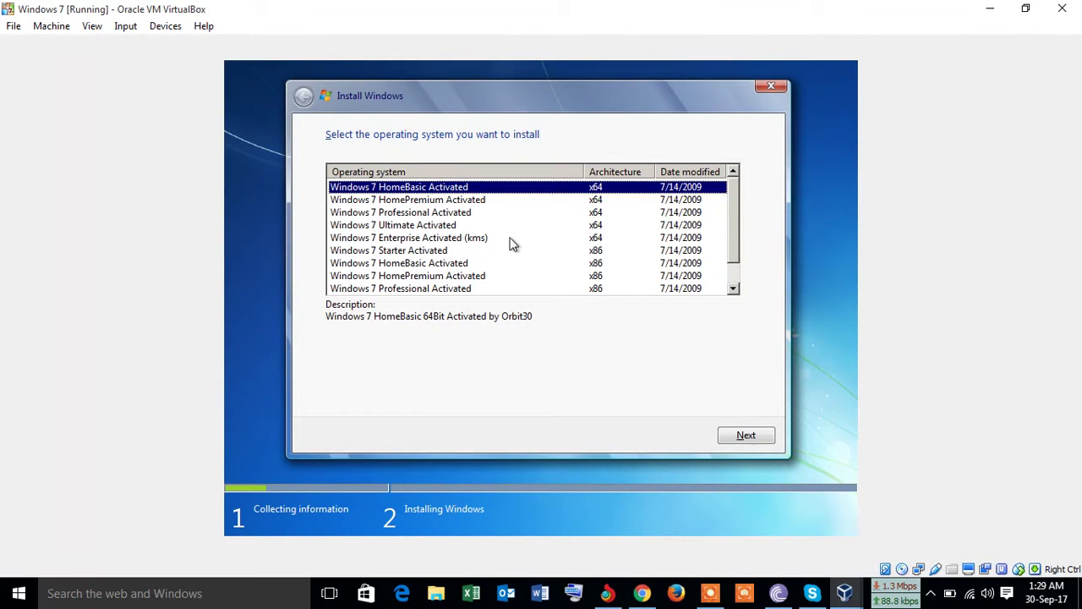
click(427, 213)
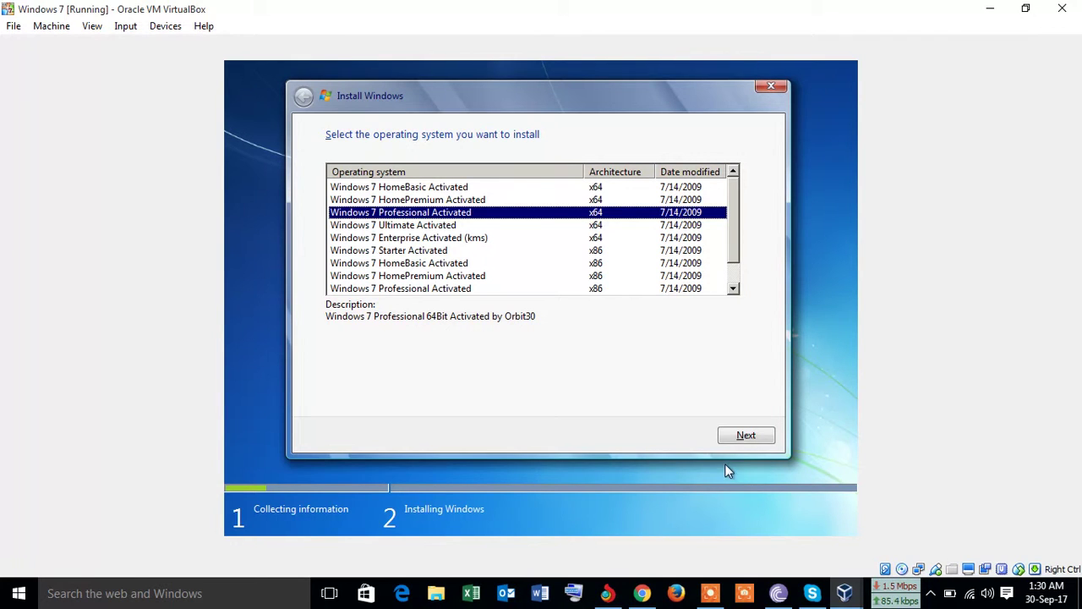
click(735, 438)
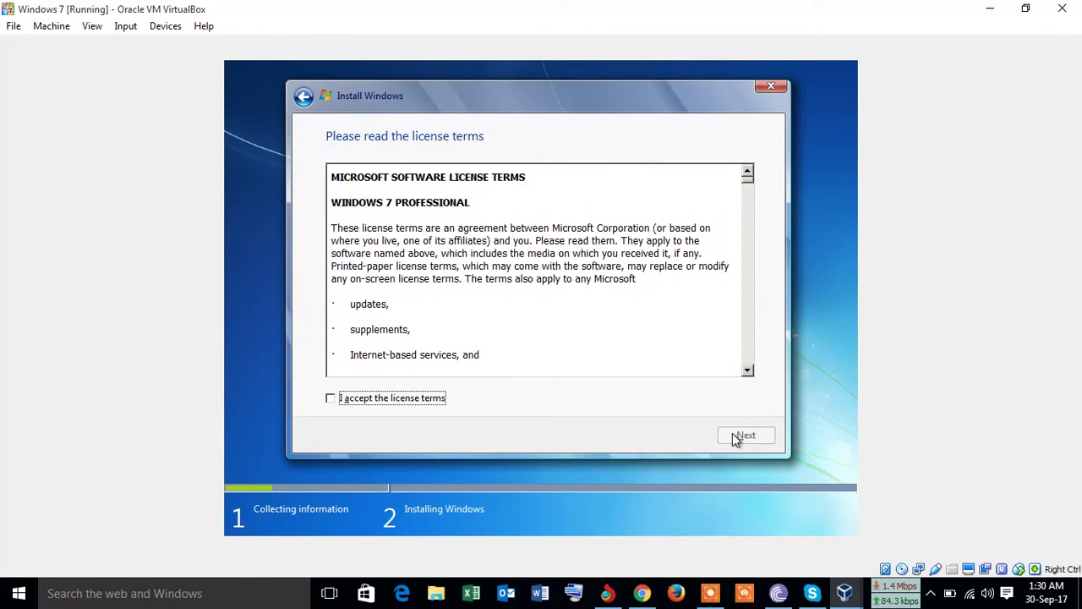
Step: Accept the license terms and start a custom installation on the unallocated space of Disk 0
click(347, 404)
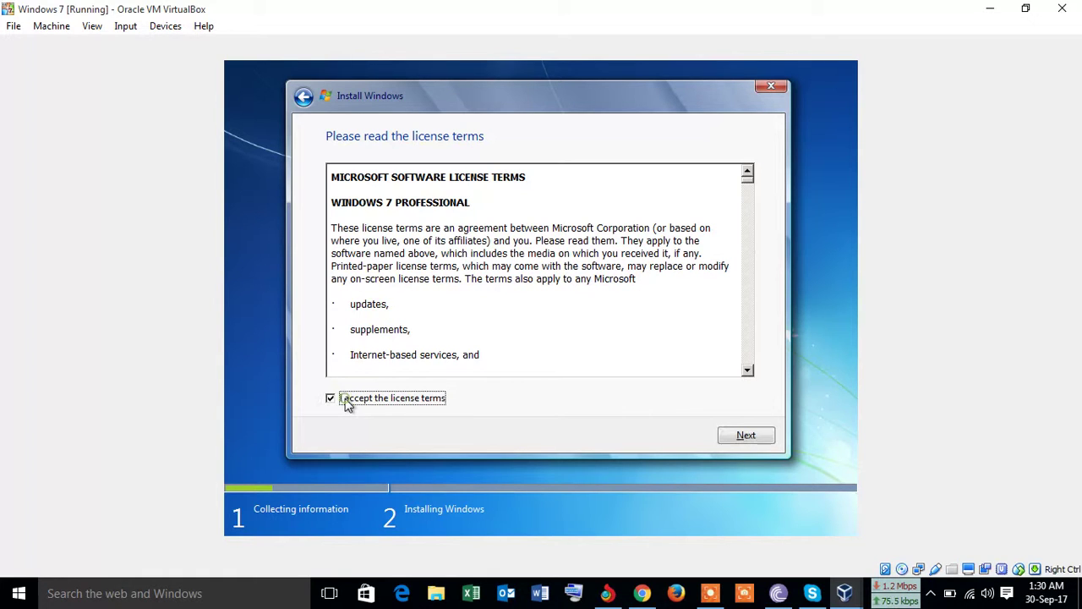
click(754, 436)
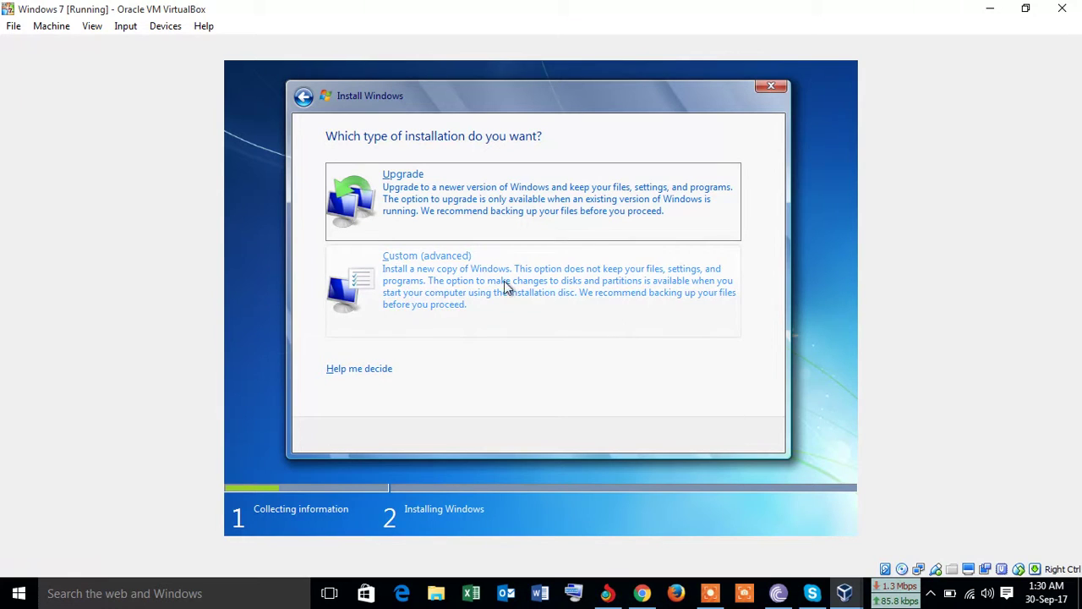
click(475, 280)
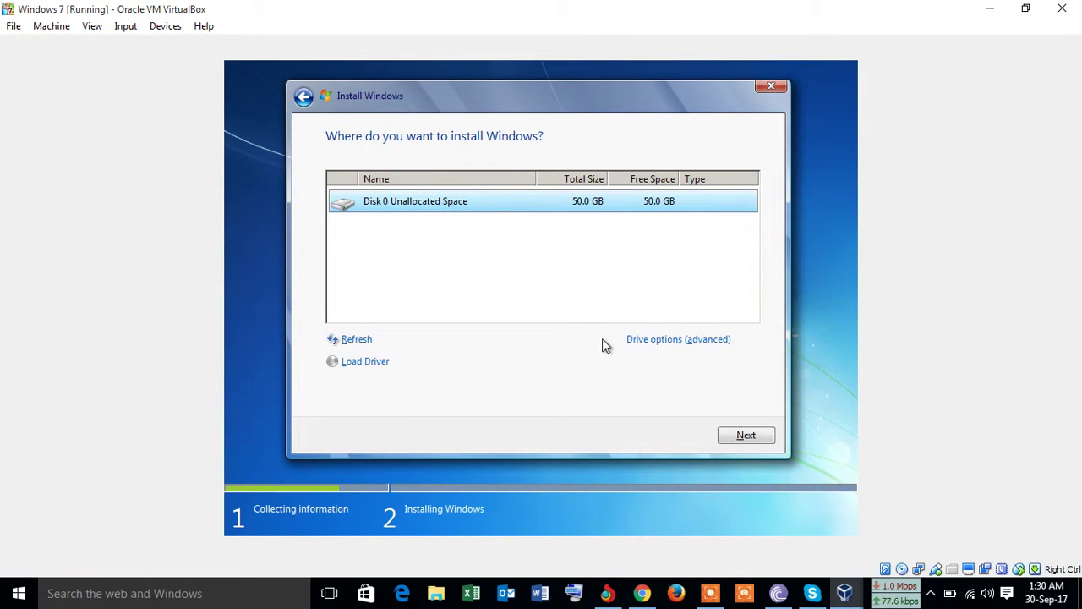
click(744, 436)
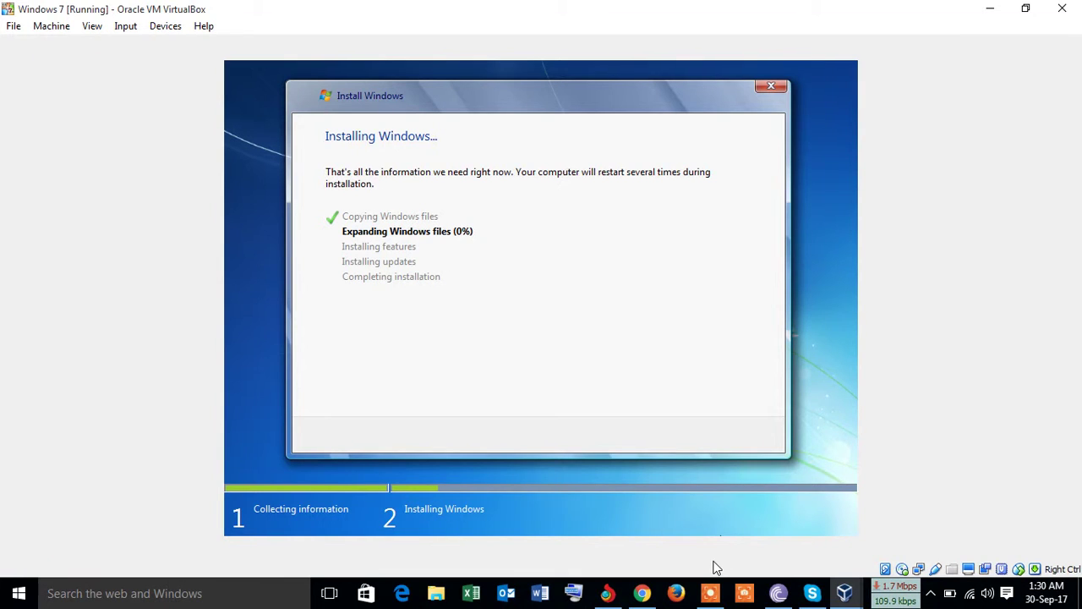
mouse_move(717, 595)
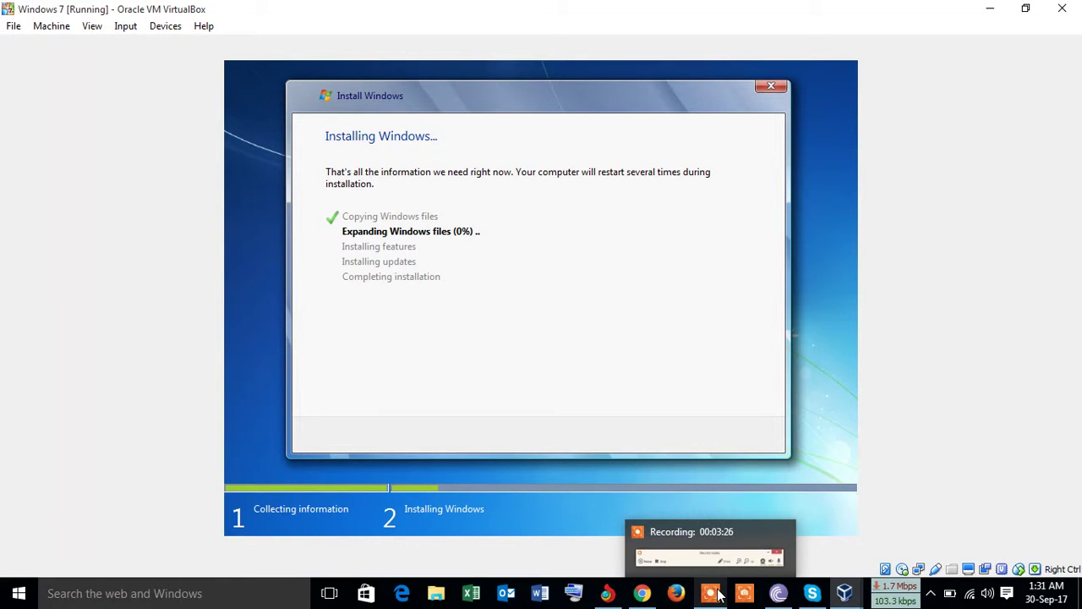
click(717, 595)
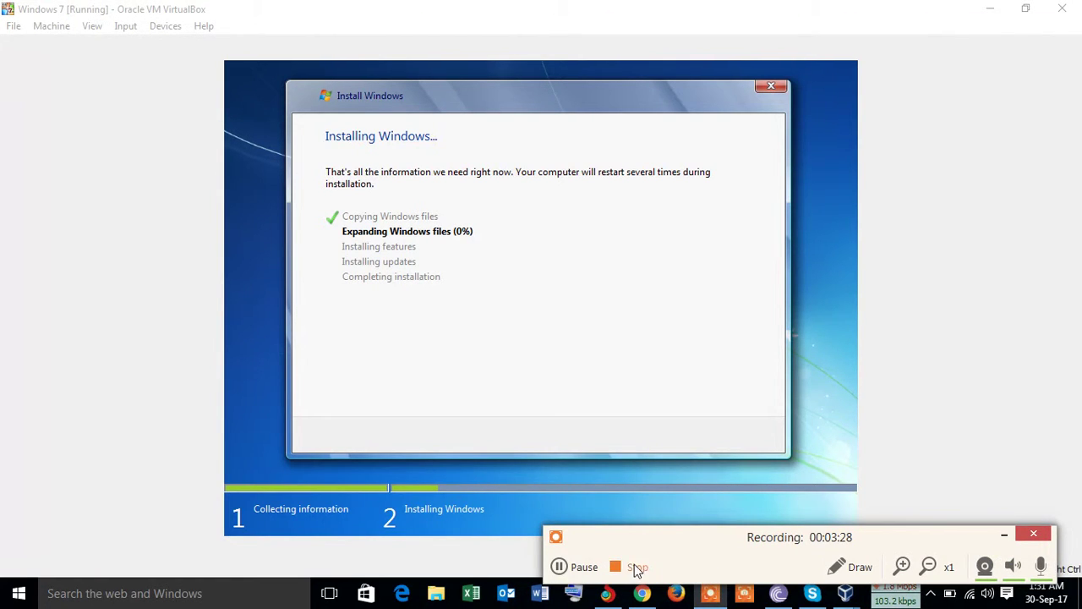
click(572, 567)
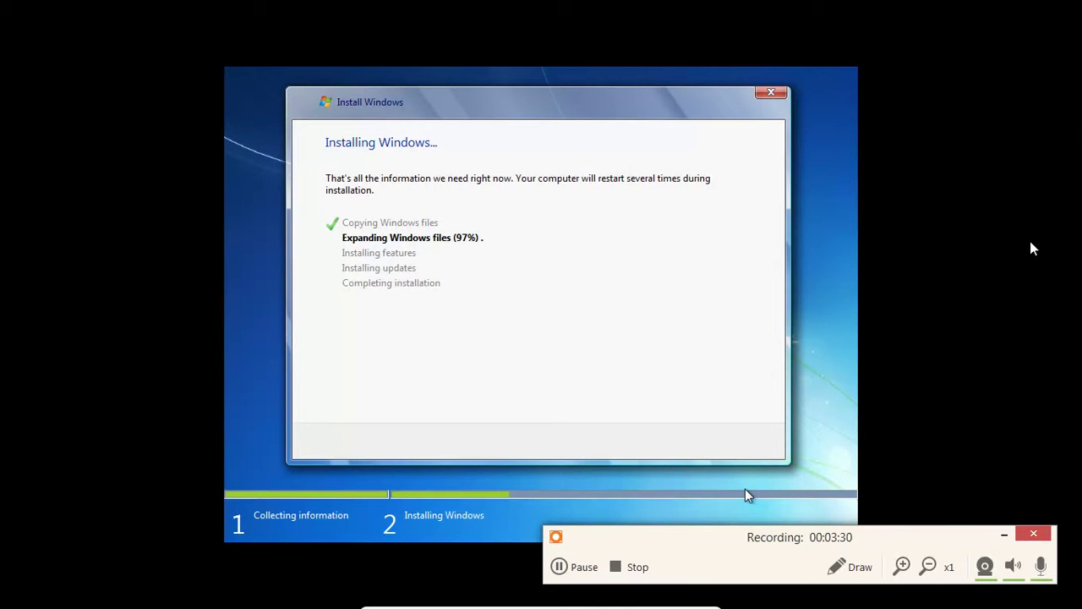
click(1003, 534)
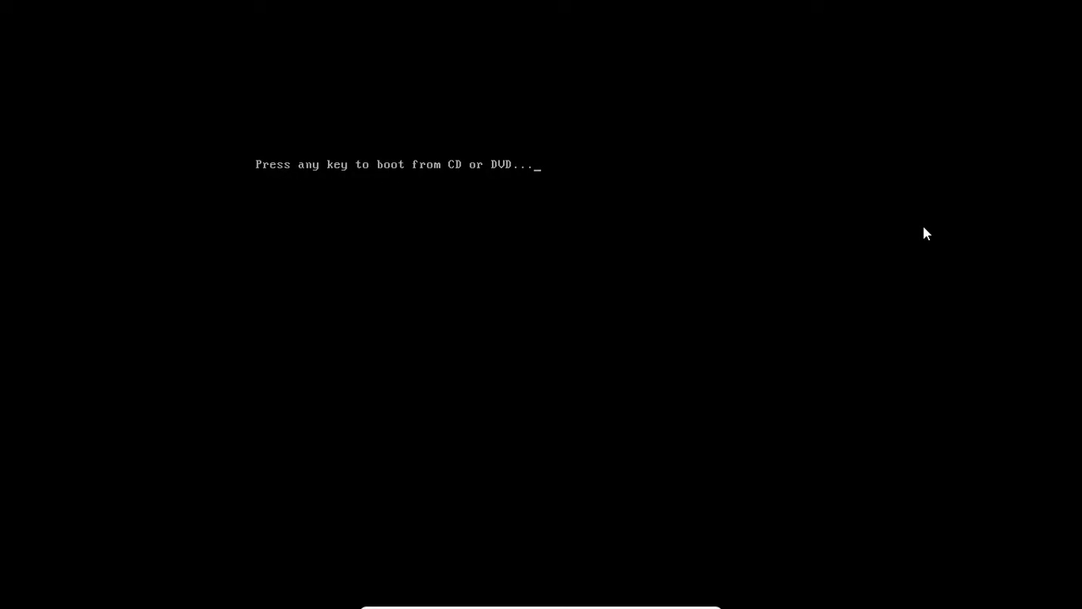
Step: Switch the running virtual machine from full-screen mode back to its window
key(Return)
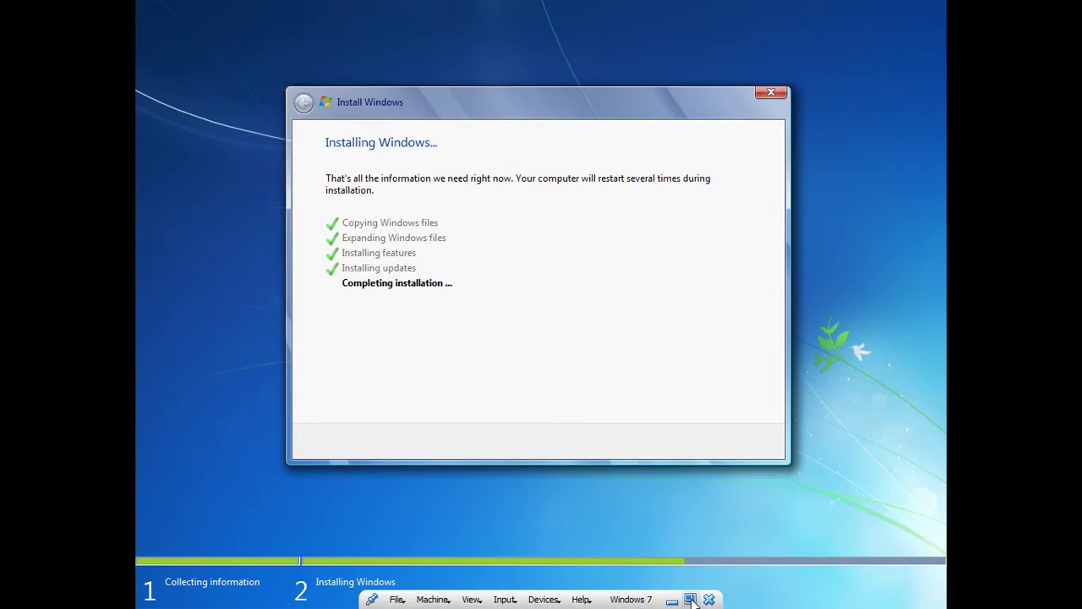
click(689, 599)
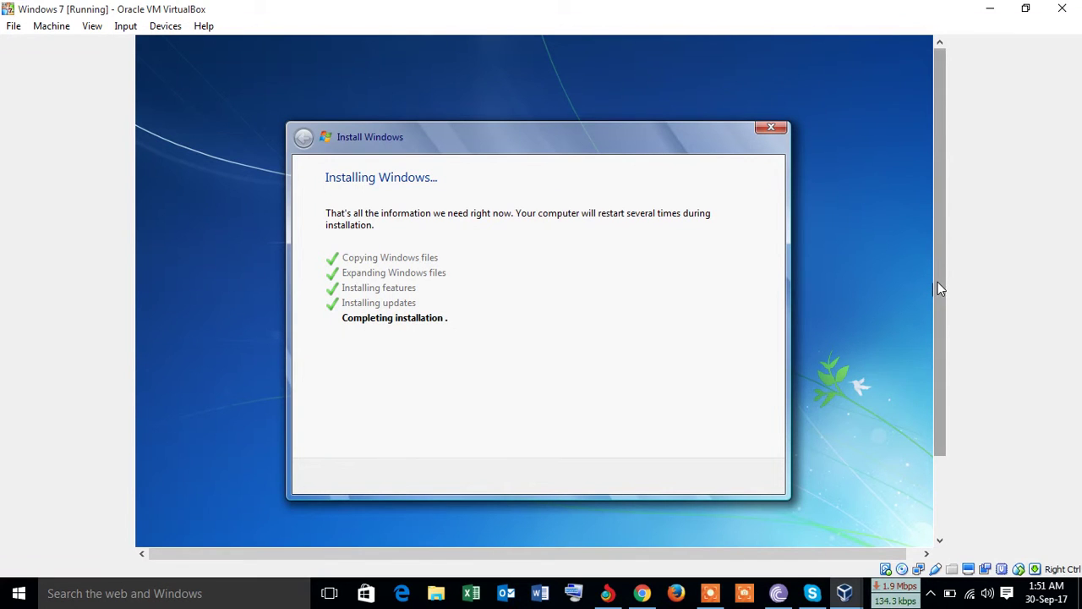
click(708, 596)
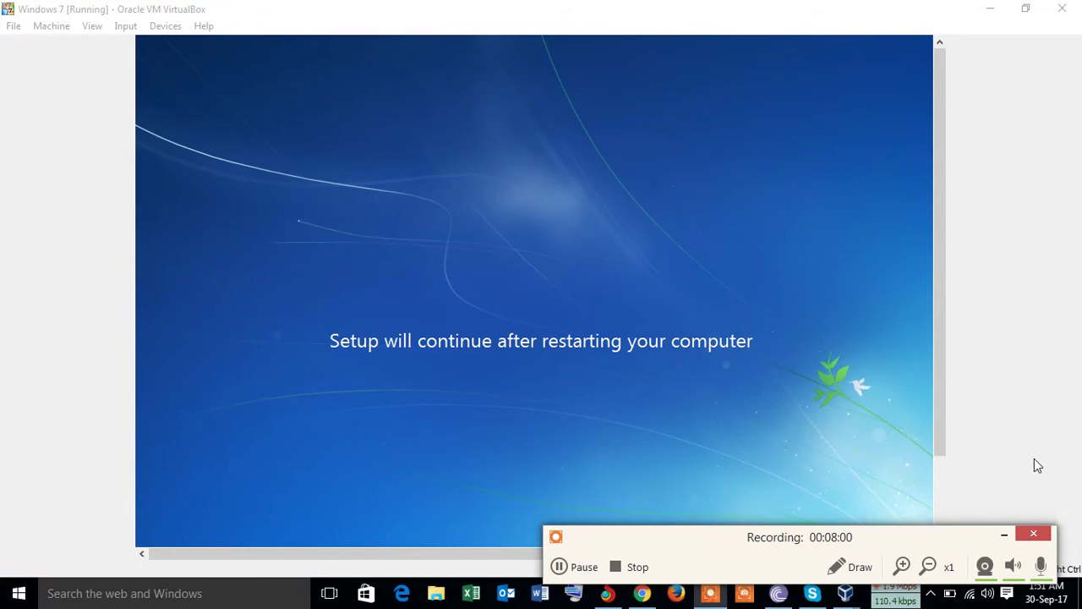
click(1011, 536)
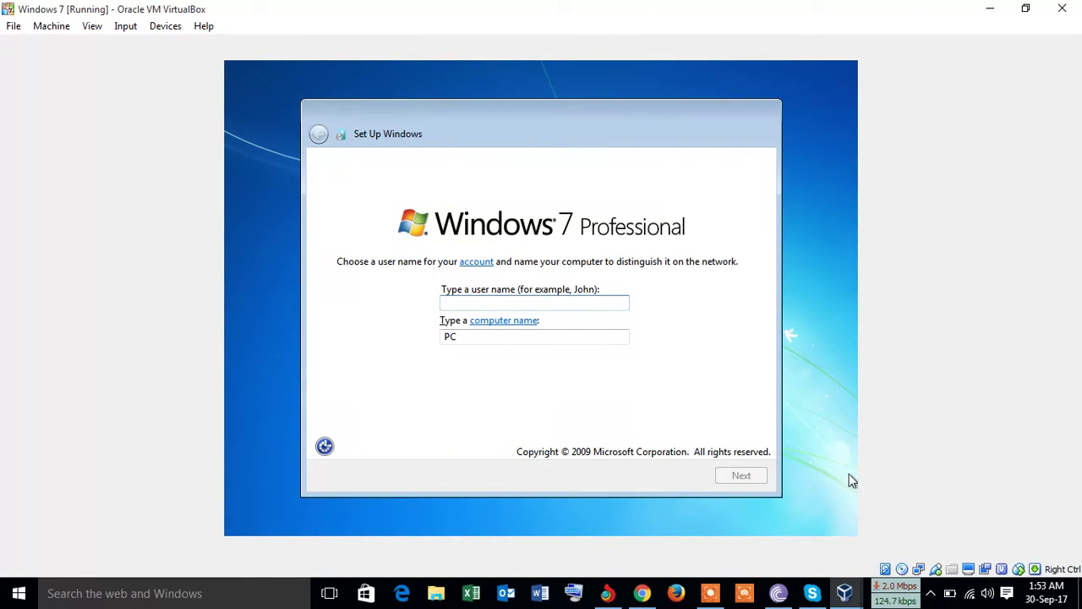
Step: Create the Windows account with the user's name and no password, and postpone the automatic update choice with Ask me later
click(553, 301)
text(SHADIN)
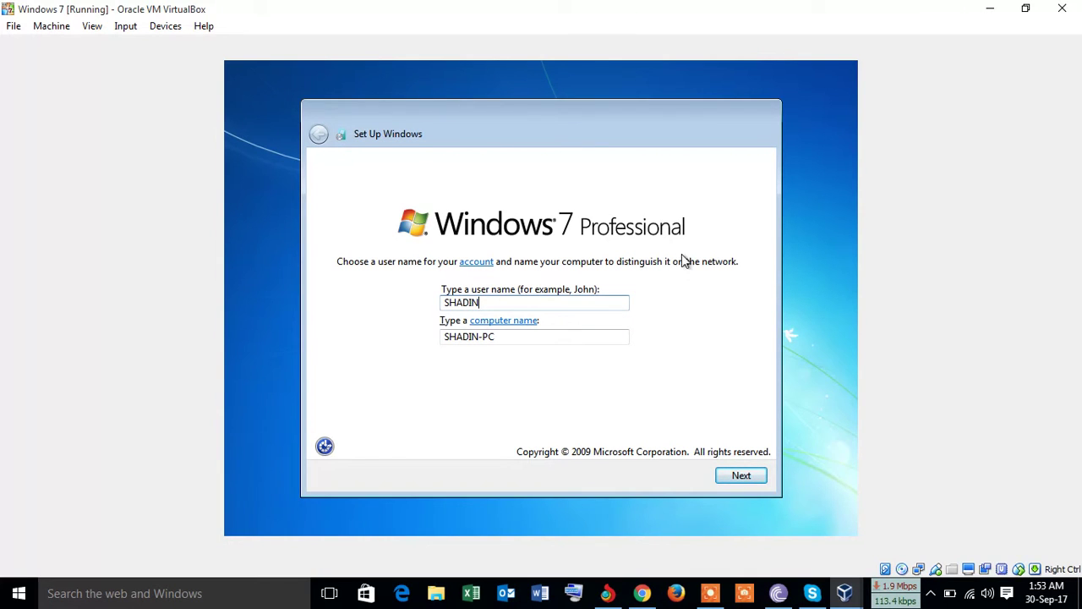
click(749, 477)
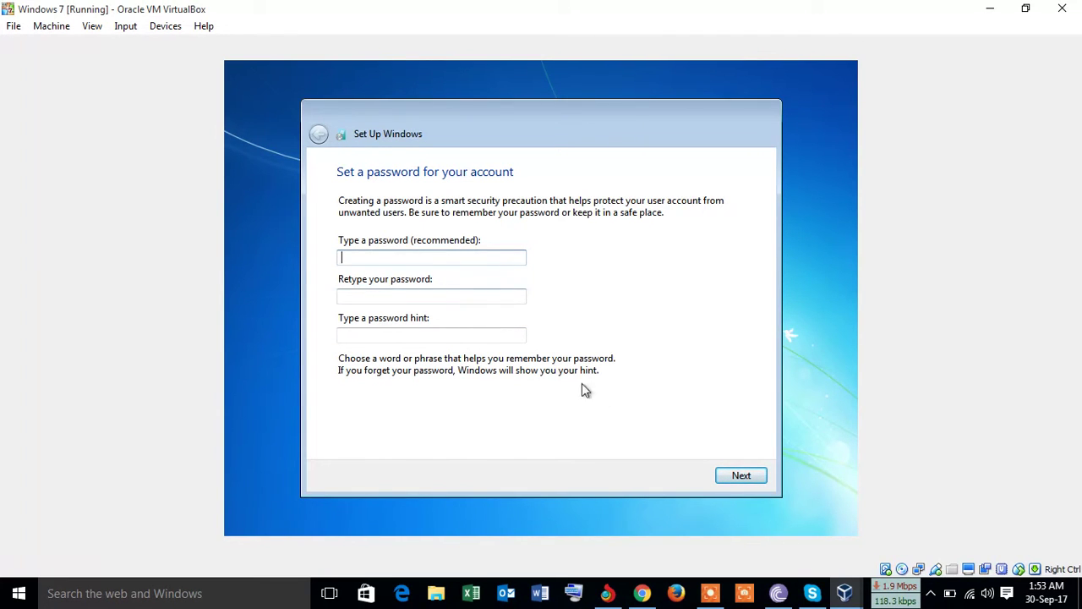
click(751, 477)
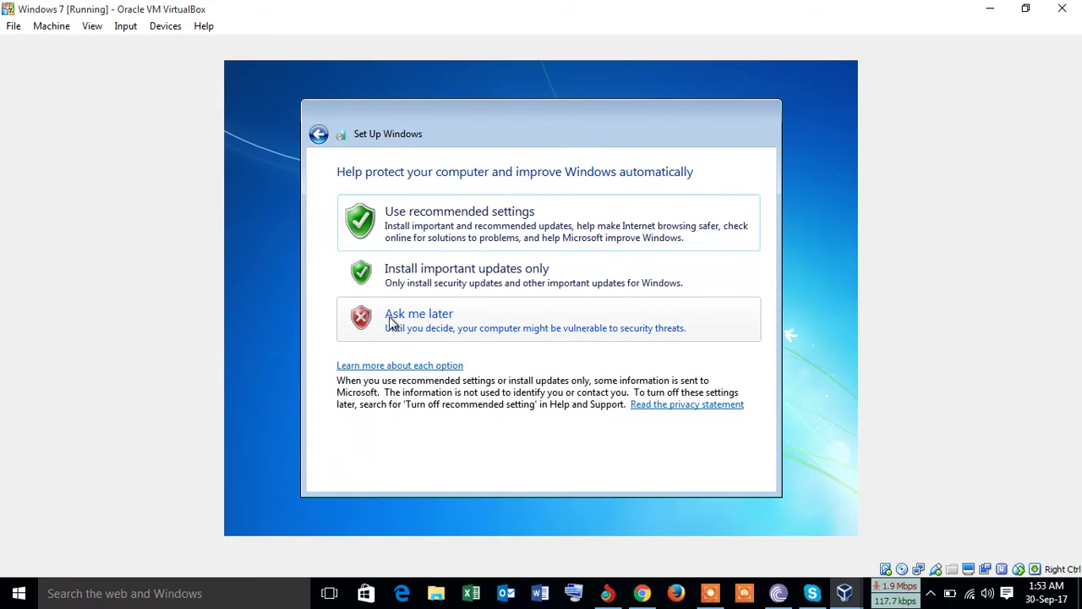
click(445, 319)
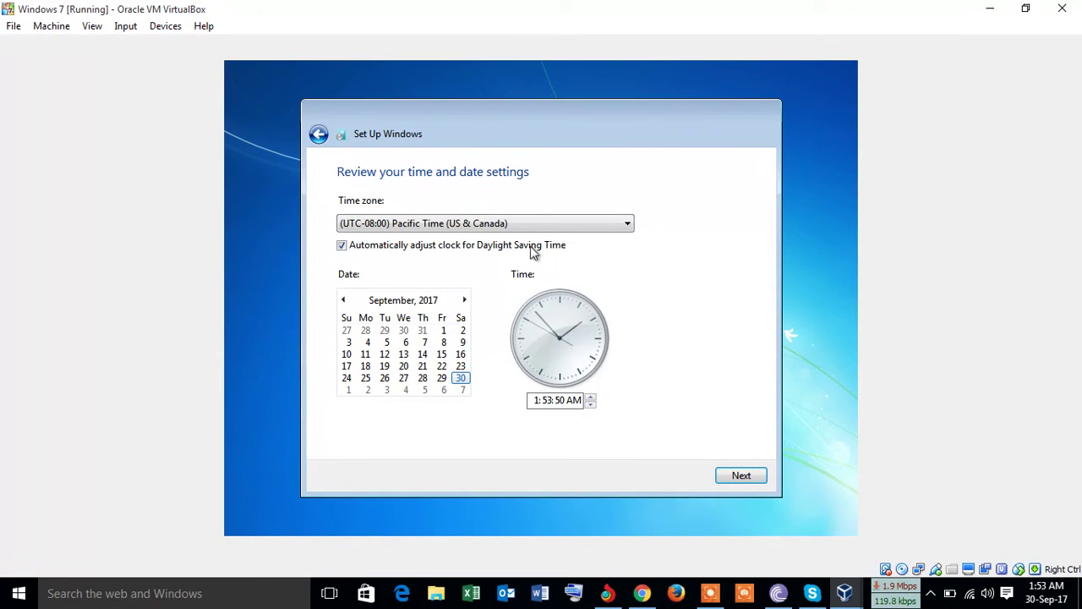
Step: Set the time zone to (UTC+06:00) Astana, Dhaka, and choose Home network as the computer's location
click(627, 225)
drag(628, 160, 633, 345)
click(517, 188)
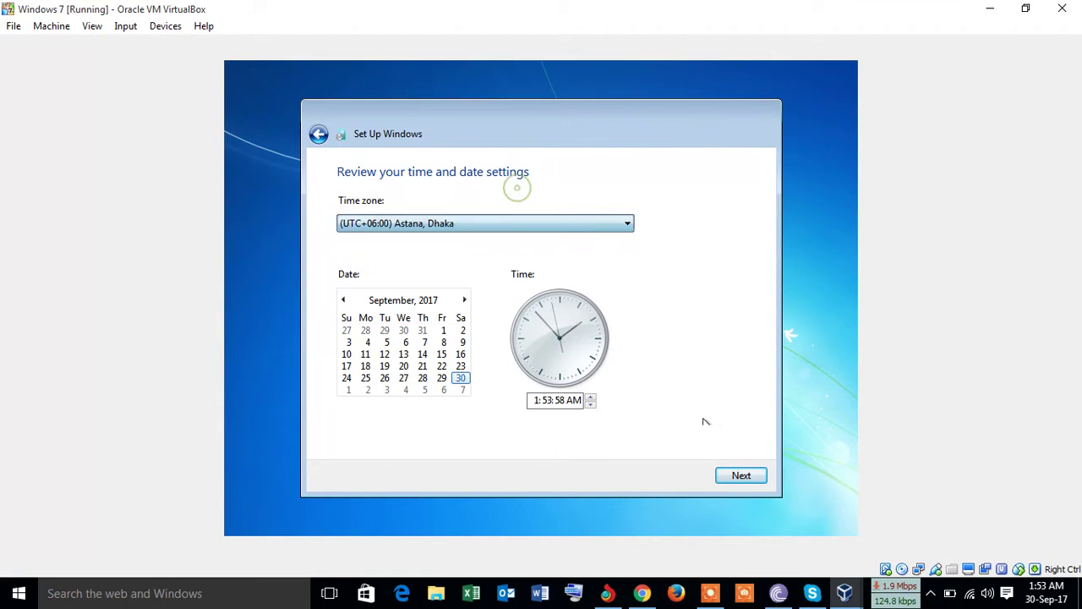
click(742, 476)
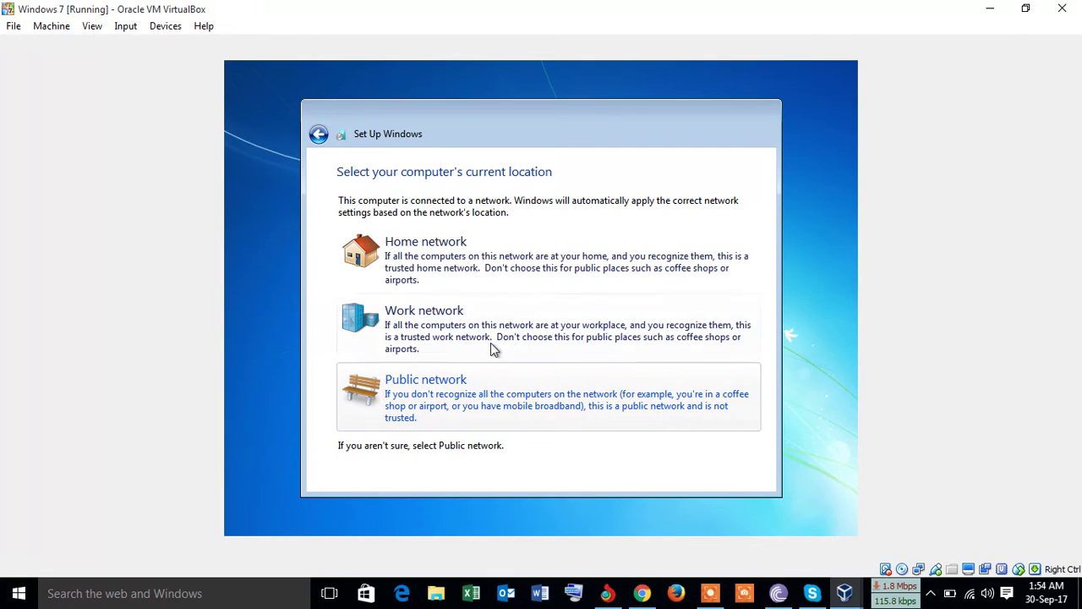
click(418, 247)
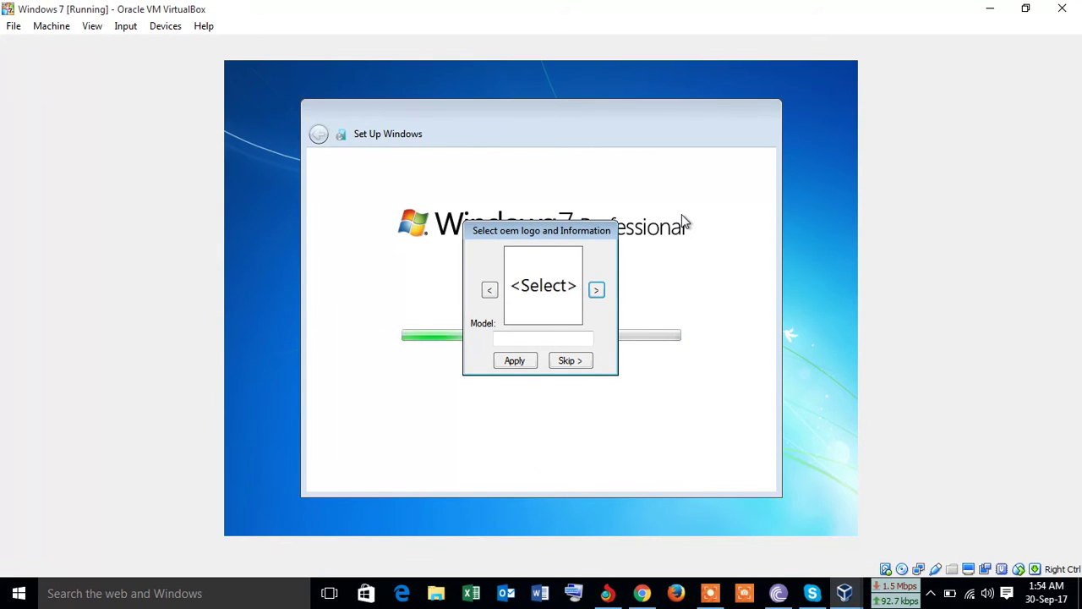
Step: Browse the OEM logos to the round black Dell logo and apply it with the model name left blank
click(597, 293)
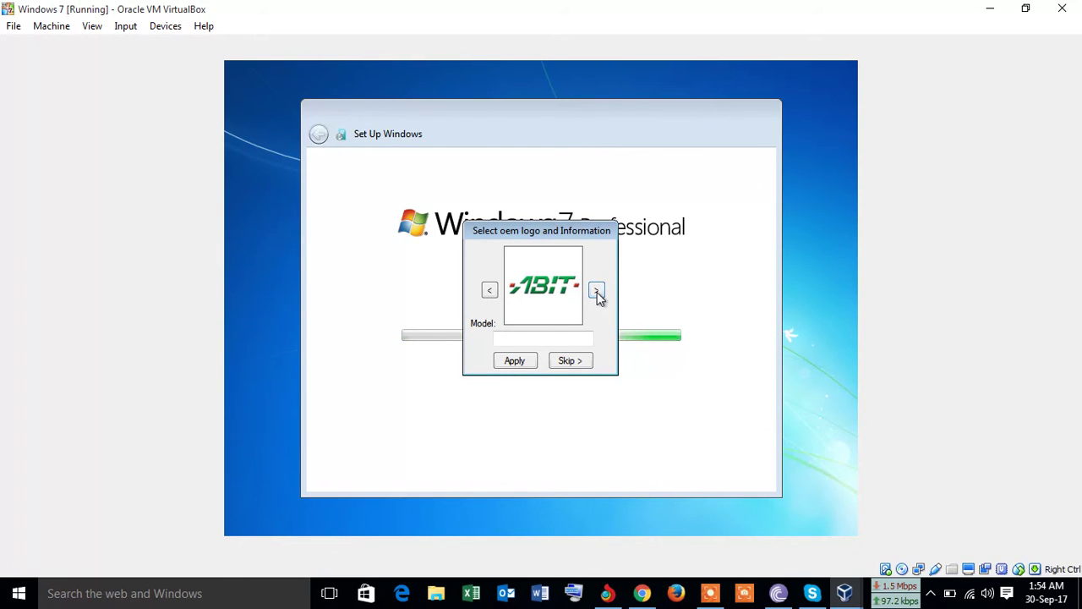
click(596, 292)
click(596, 292)
click(596, 292)
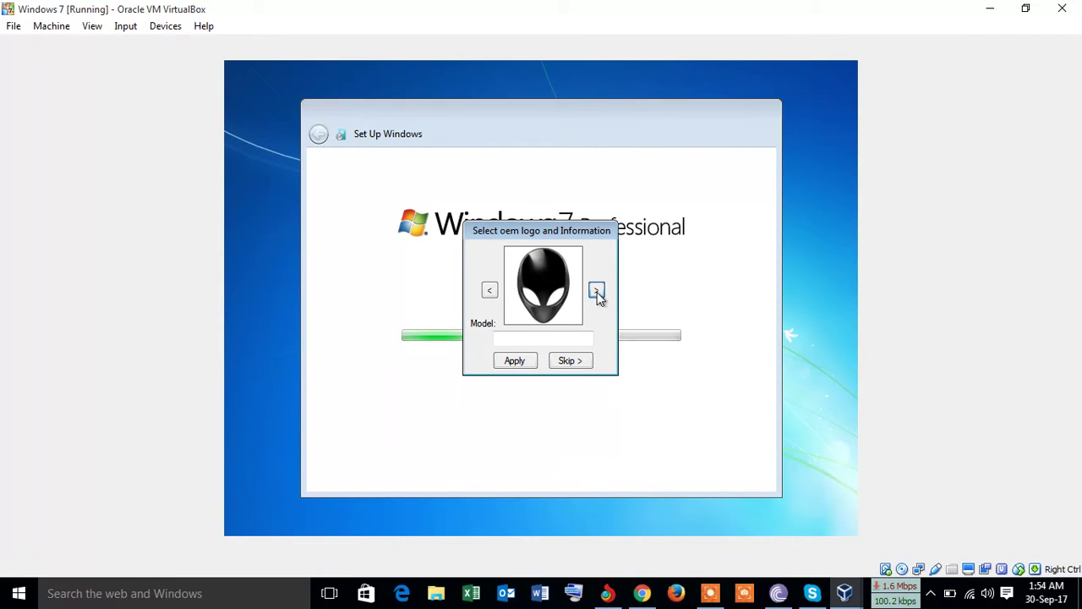
click(596, 291)
click(596, 292)
click(596, 292)
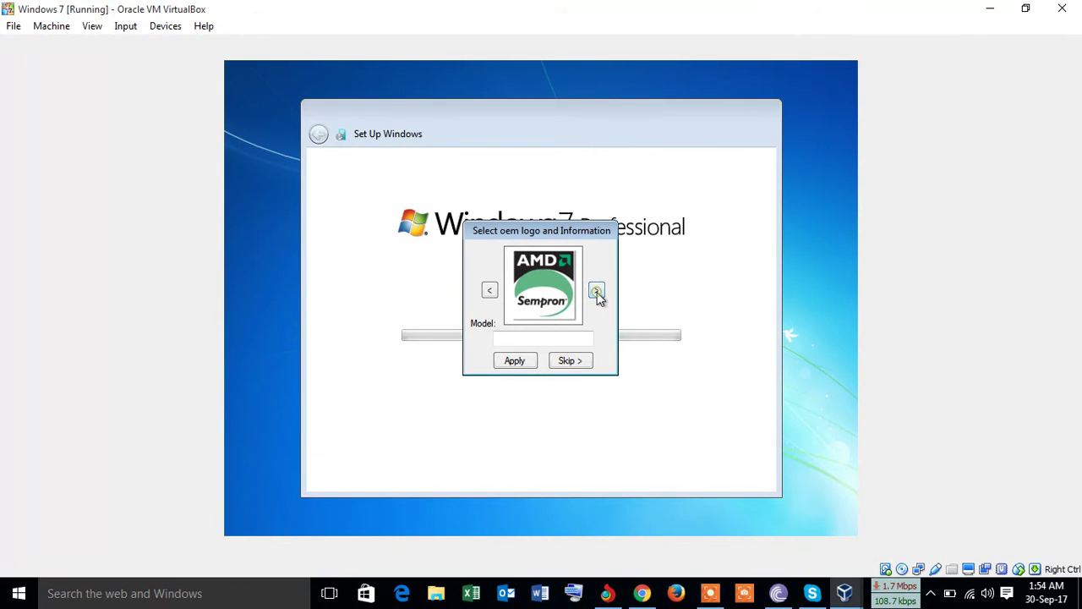
click(596, 292)
click(596, 292)
click(596, 292)
click(596, 291)
click(596, 292)
click(596, 291)
click(596, 291)
click(596, 291)
click(596, 291)
click(595, 292)
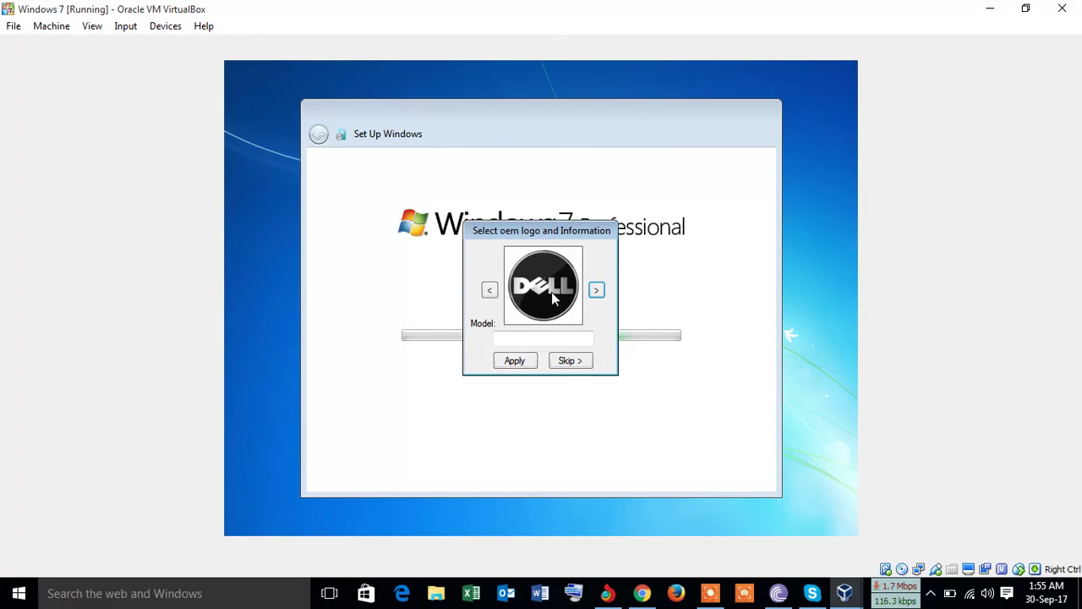
click(515, 361)
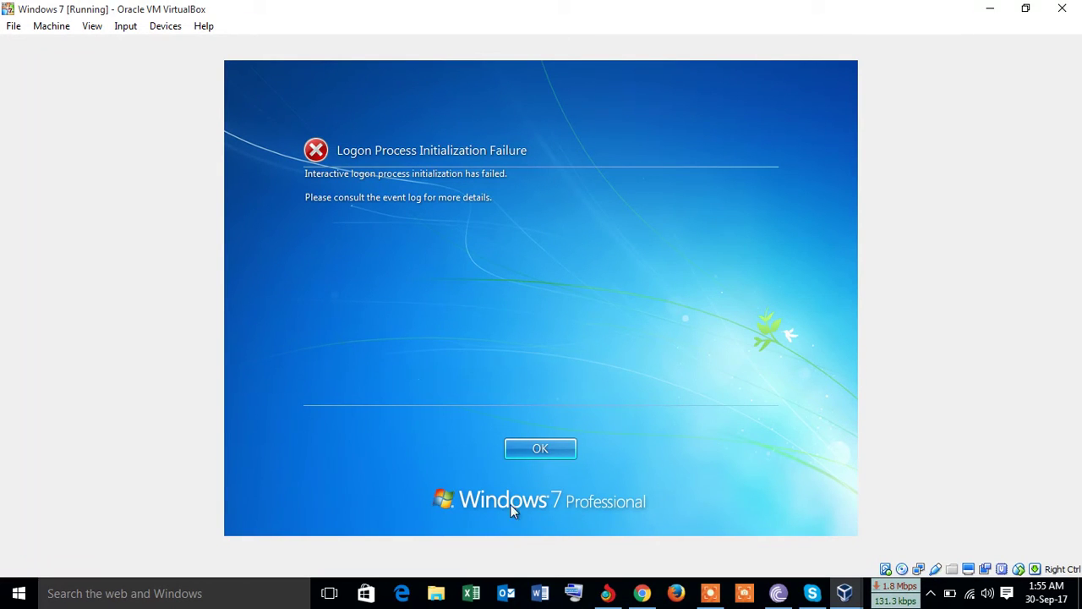
Step: Dismiss the logon process failure message and refresh the Windows 7 desktop once it has loaded
click(545, 449)
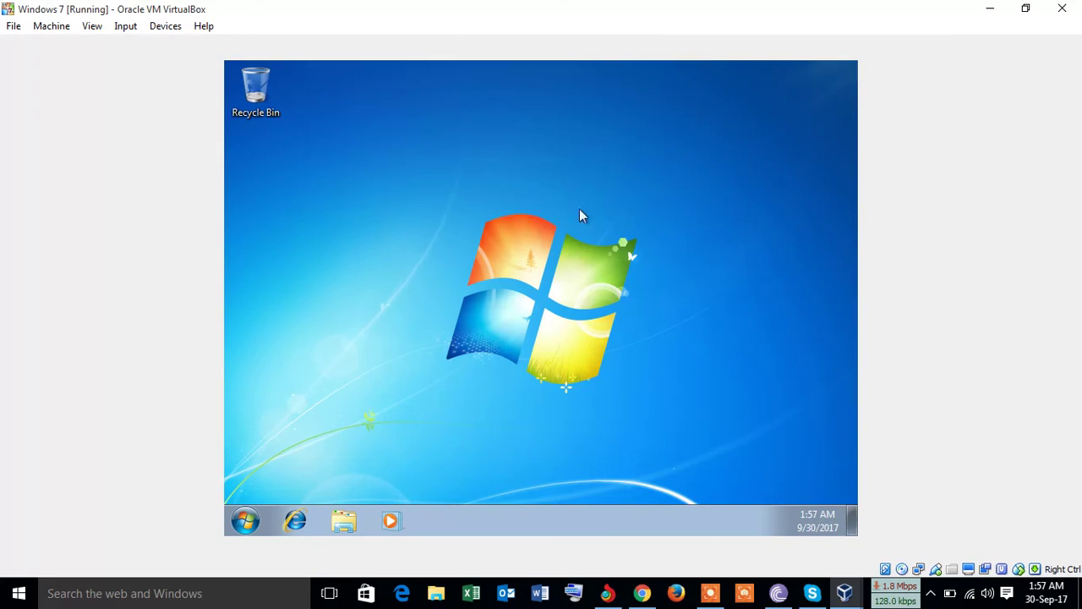
right_click(685, 275)
click(698, 286)
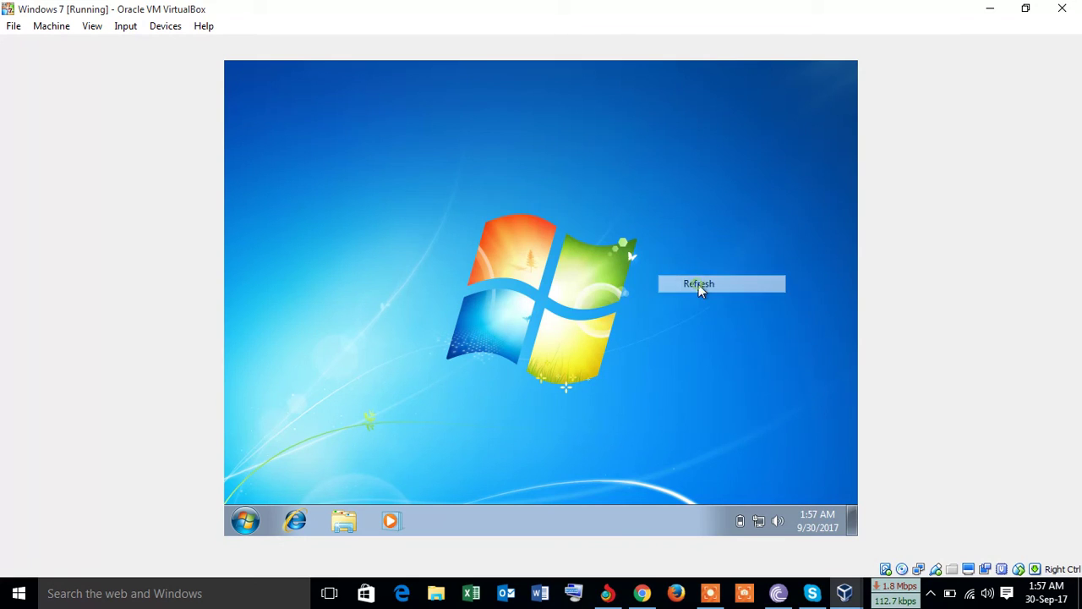
click(710, 593)
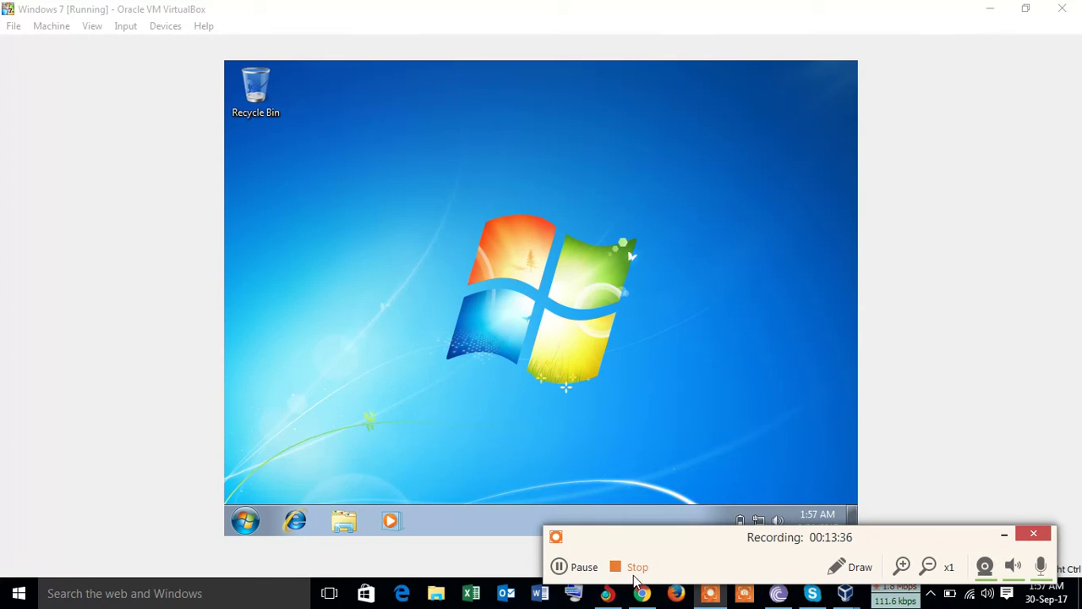